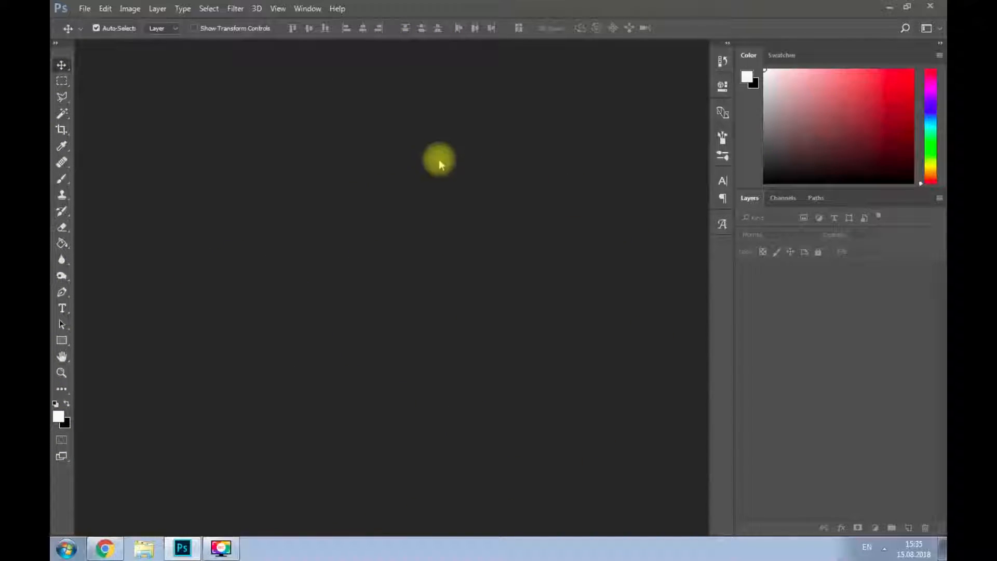
- Select the Essentials (Default) workspace
{"action": "left_click", "coordinate": [307, 9]}
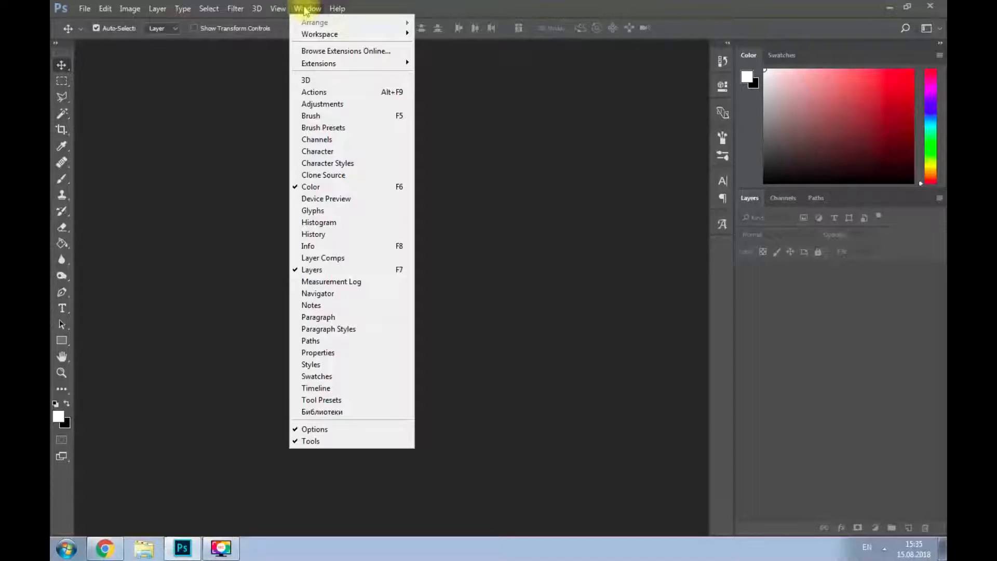
{"action": "mouse_move", "coordinate": [324, 37]}
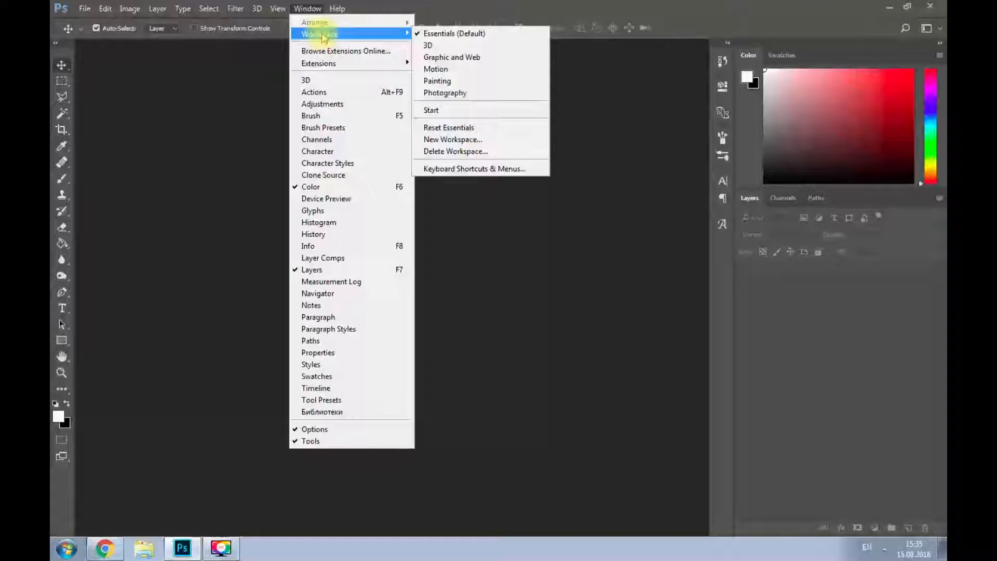
{"action": "left_click", "coordinate": [452, 34]}
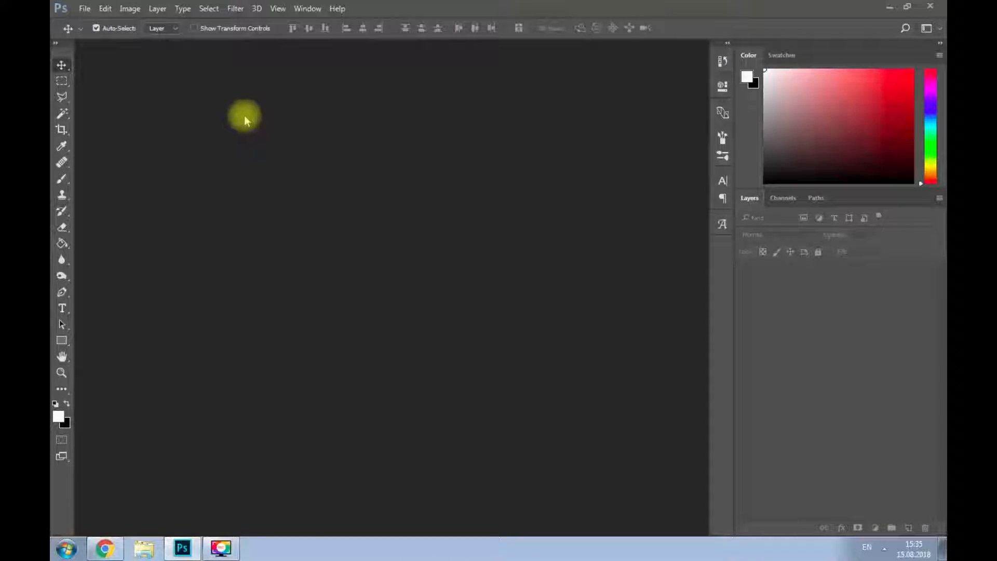
- Start a new document named Example with a width of 1920 and a height of 1080 pixels
{"action": "left_click", "coordinate": [83, 10]}
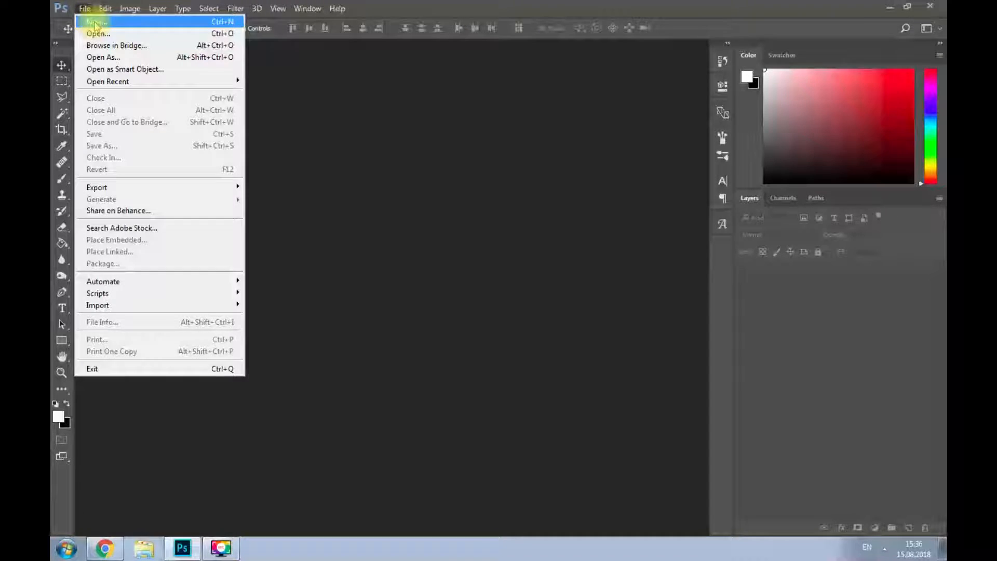
{"action": "left_click", "coordinate": [95, 23]}
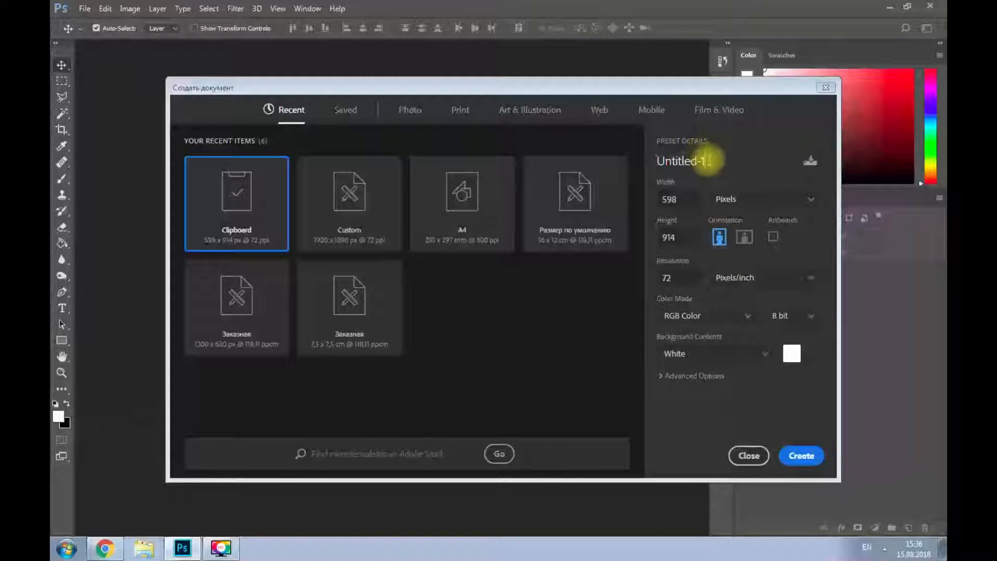
{"action": "left_click", "coordinate": [701, 161]}
{"action": "type", "text": "Example"}
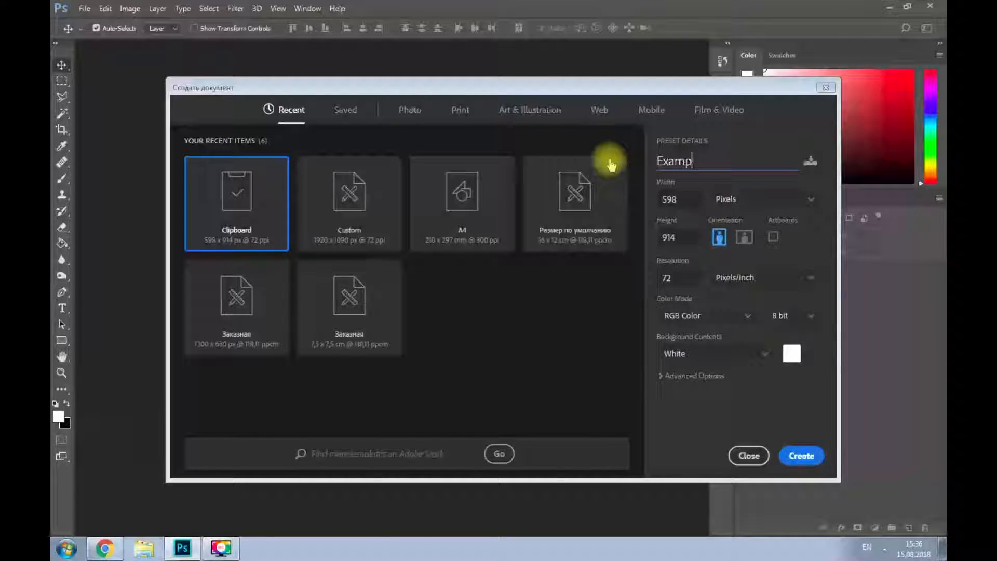
{"action": "left_click", "coordinate": [687, 194]}
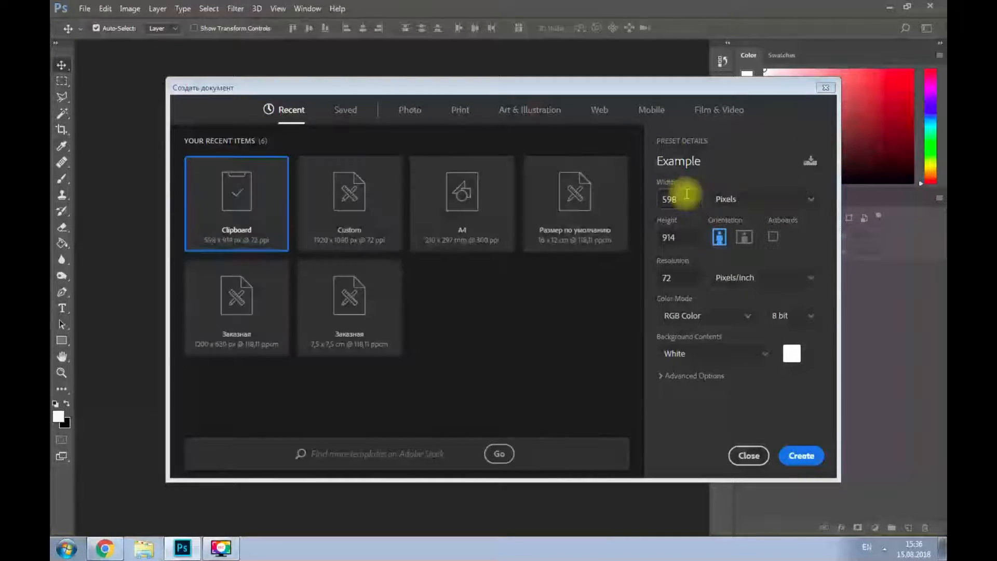
{"action": "double_click", "coordinate": [687, 194]}
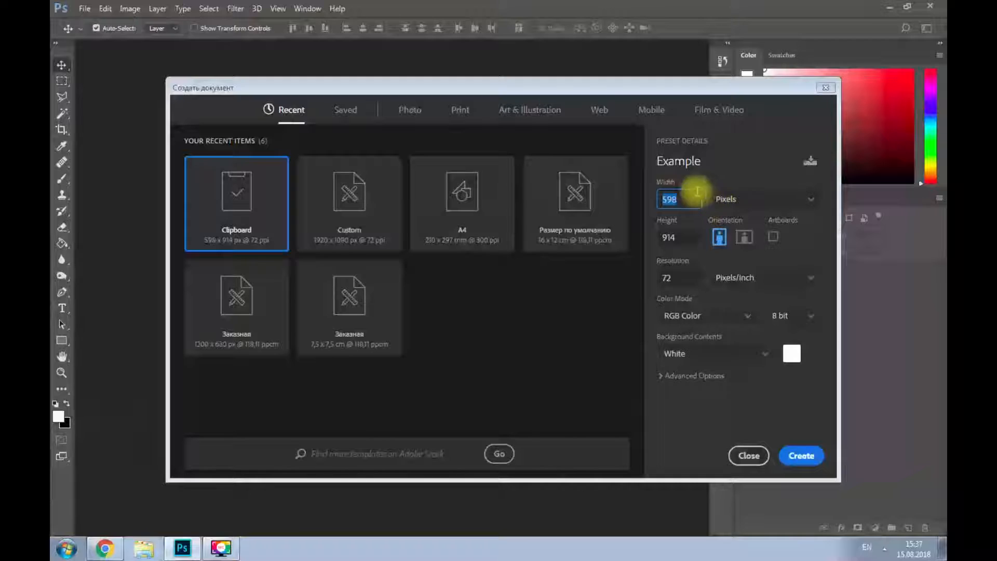
{"action": "type", "text": "1920"}
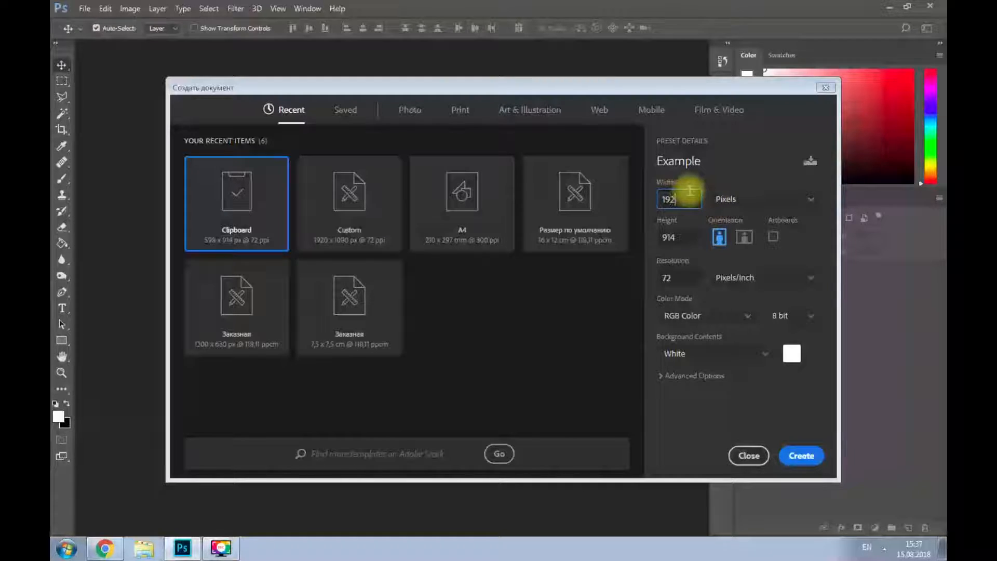
{"action": "key", "text": "Tab"}
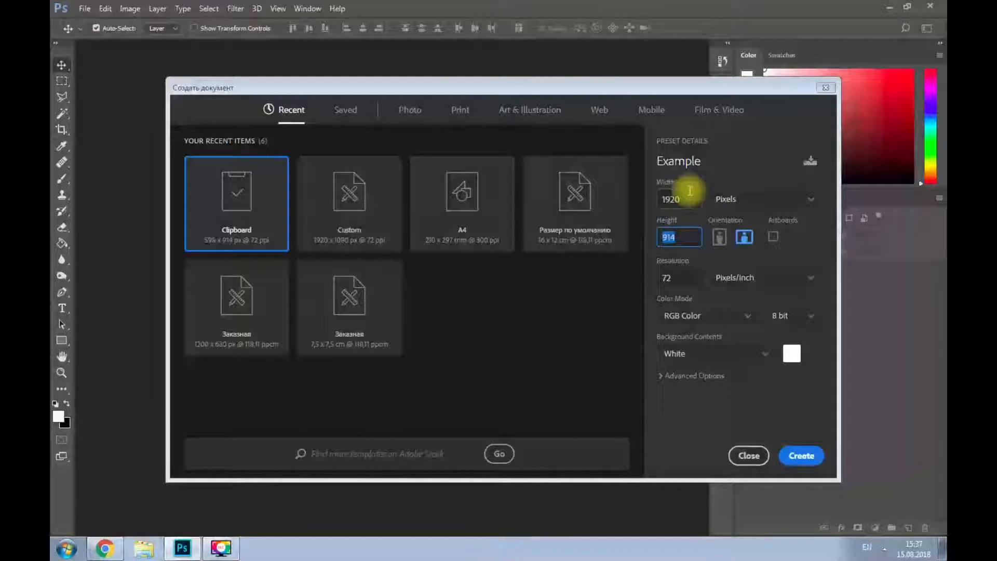
{"action": "type", "text": "1080"}
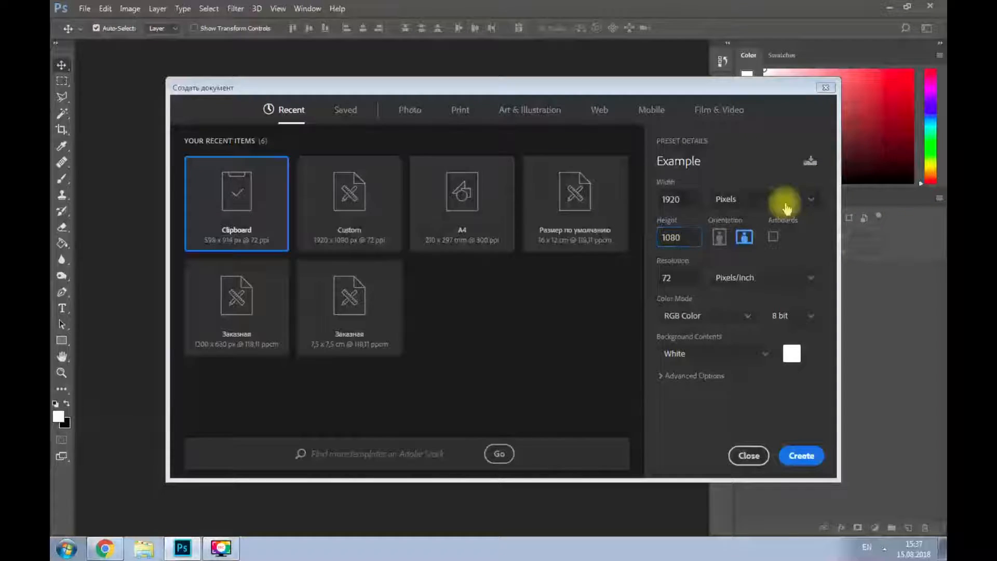
- Keep pixels as the unit, set the colour depth to 16 bit, and create the document
{"action": "left_click", "coordinate": [779, 201]}
{"action": "left_click", "coordinate": [768, 216]}
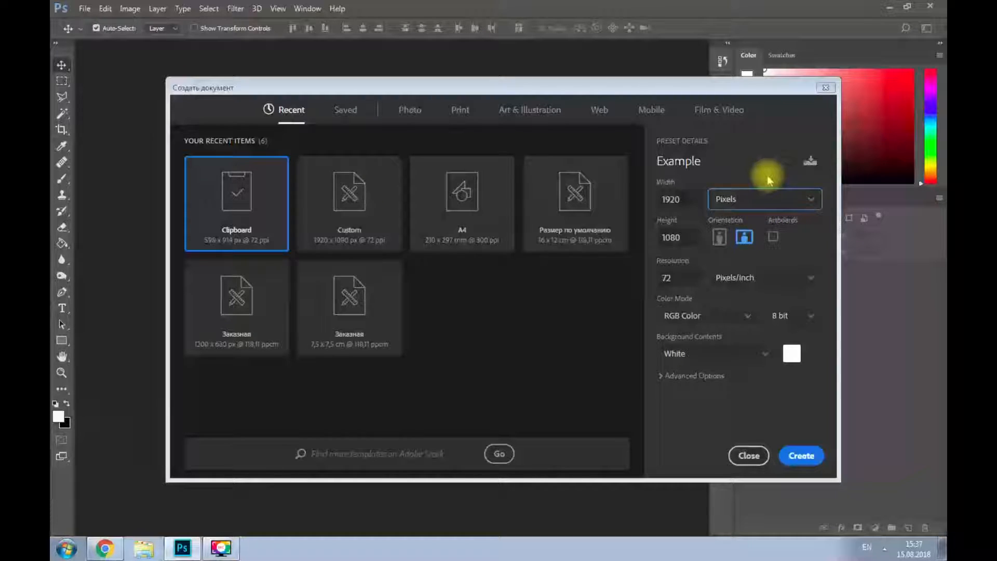
{"action": "left_click", "coordinate": [803, 315]}
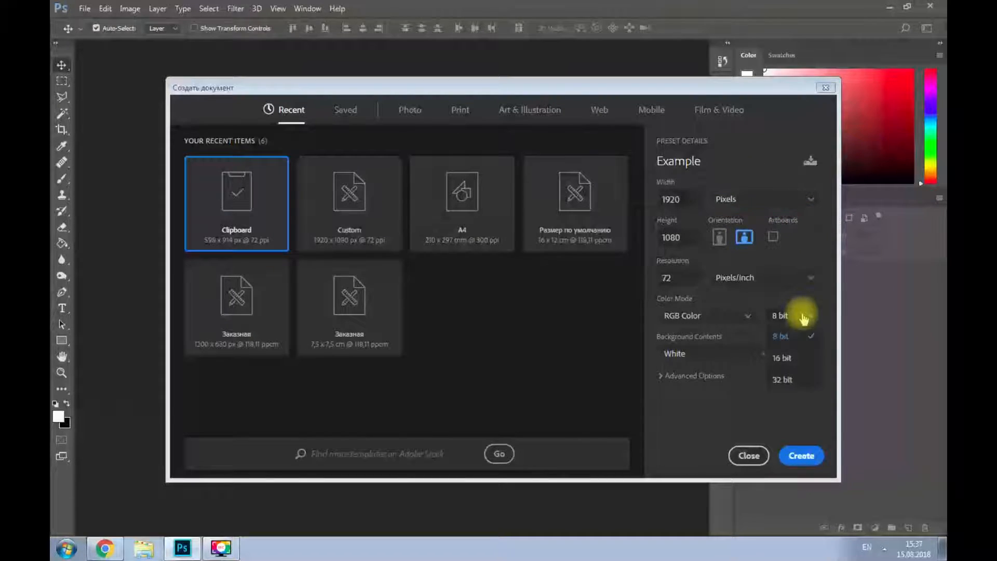
{"action": "left_click", "coordinate": [789, 358]}
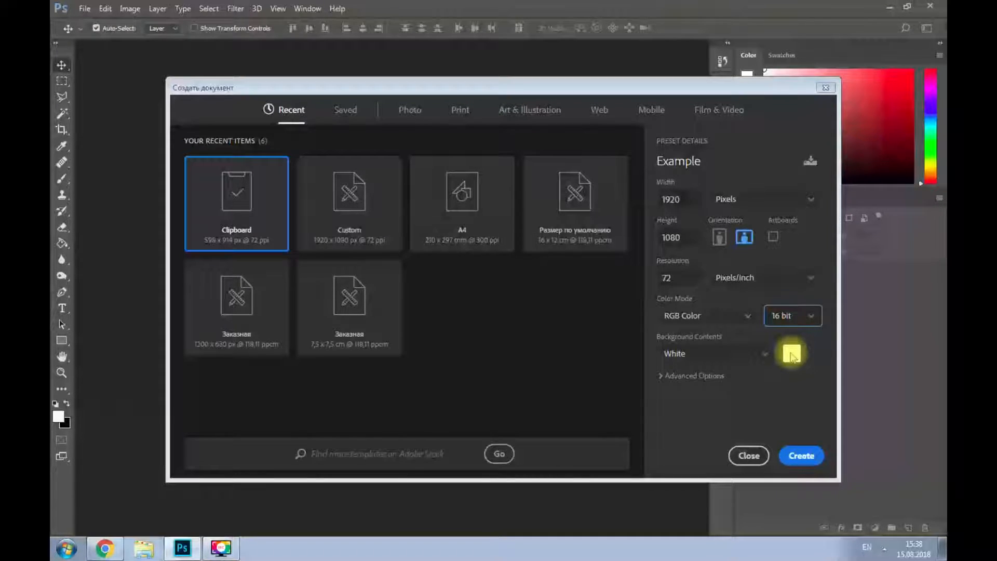
{"action": "left_click", "coordinate": [803, 457]}
{"action": "key", "text": "space"}
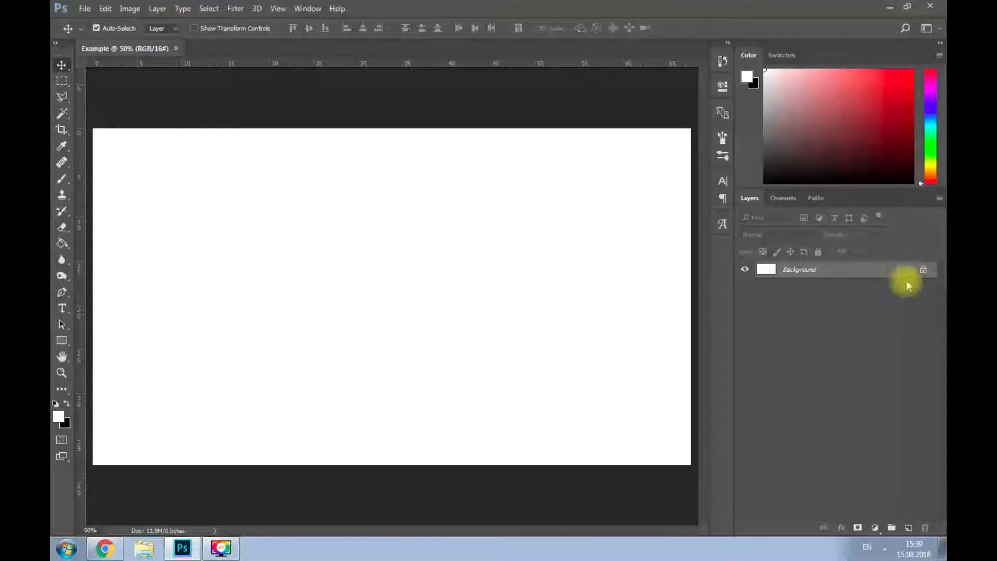
- Unlock the Background layer and rename it "background"
{"action": "double_click", "coordinate": [923, 270]}
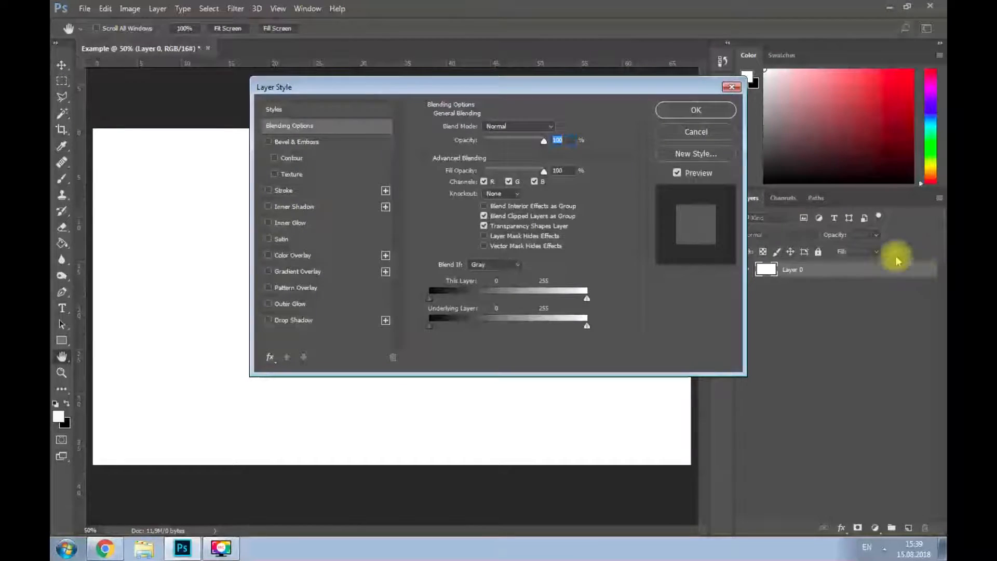
{"action": "left_click", "coordinate": [732, 87]}
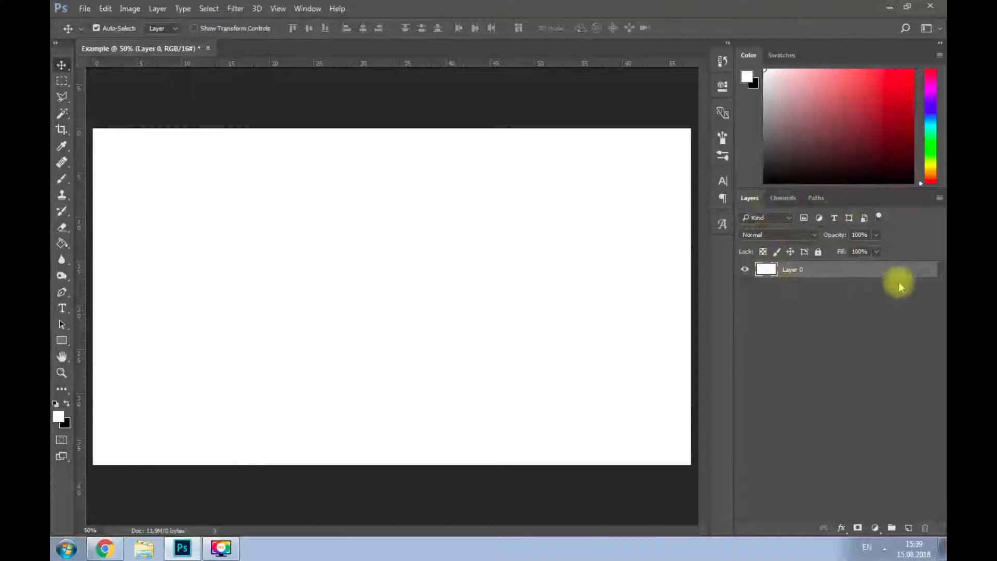
{"action": "double_click", "coordinate": [794, 270]}
{"action": "type", "text": "background"}
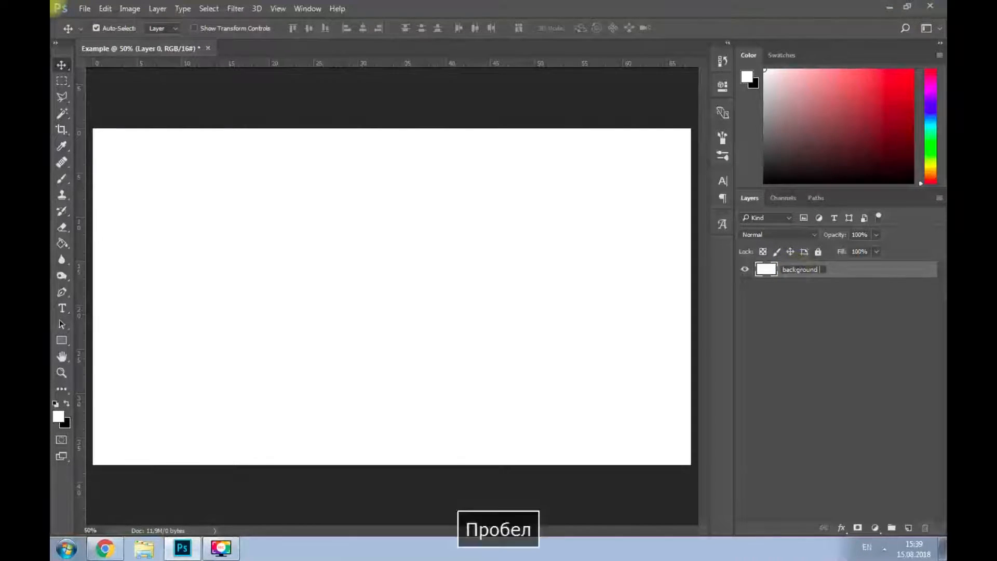
{"action": "left_click", "coordinate": [789, 300]}
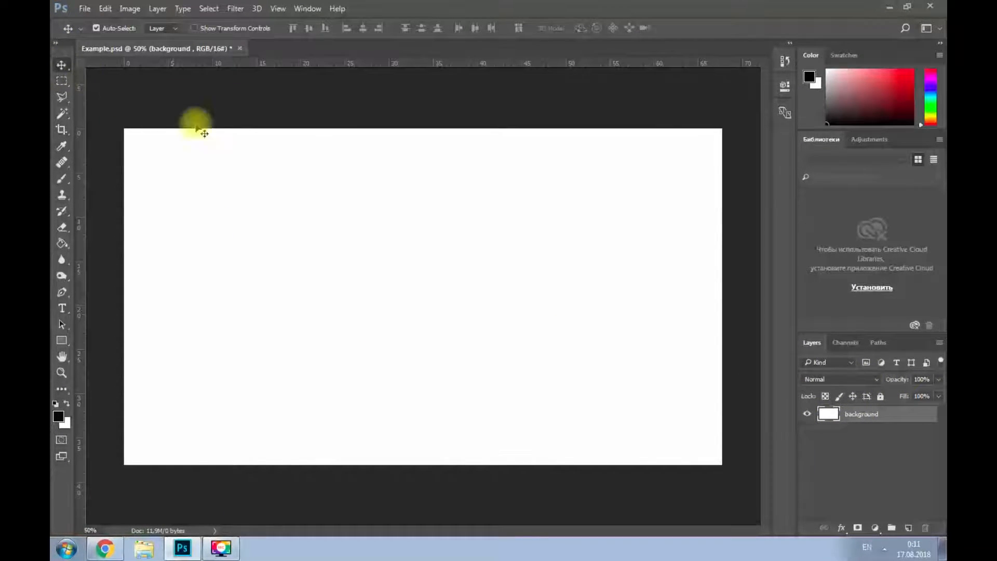
- Move the background layer diagonally down and to the right across the canvas and undo the move
{"action": "left_click_drag", "start_coordinate": [249, 172], "coordinate": [338, 234]}
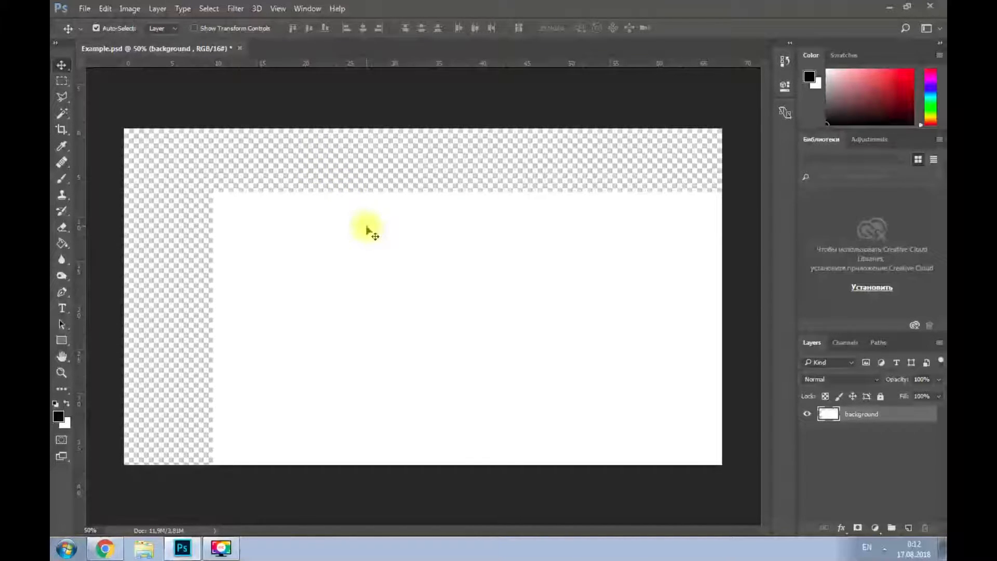
{"action": "key", "text": "ctrl+z"}
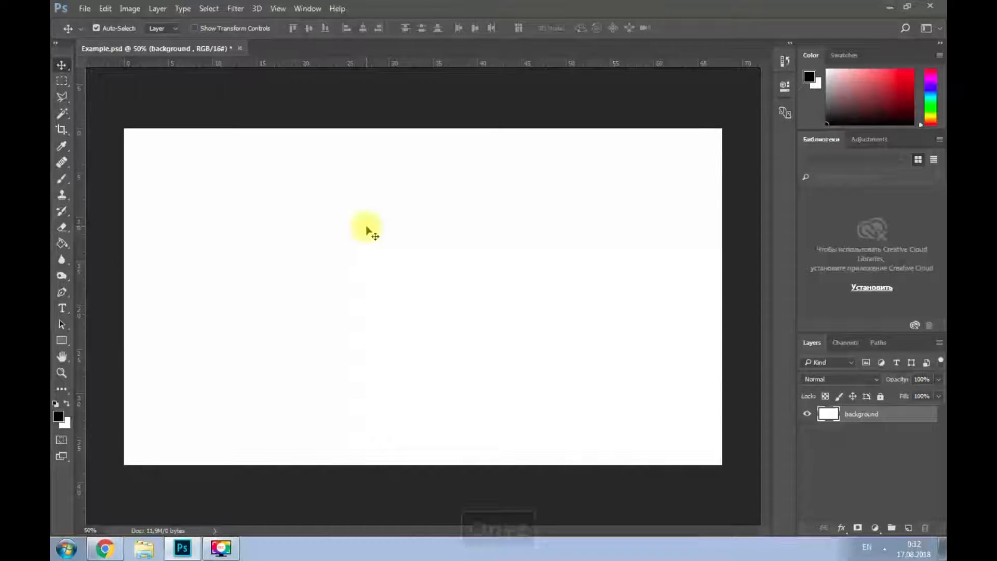
- Show the document history and paint three curved black brush strokes across the canvas
{"action": "left_click", "coordinate": [784, 63]}
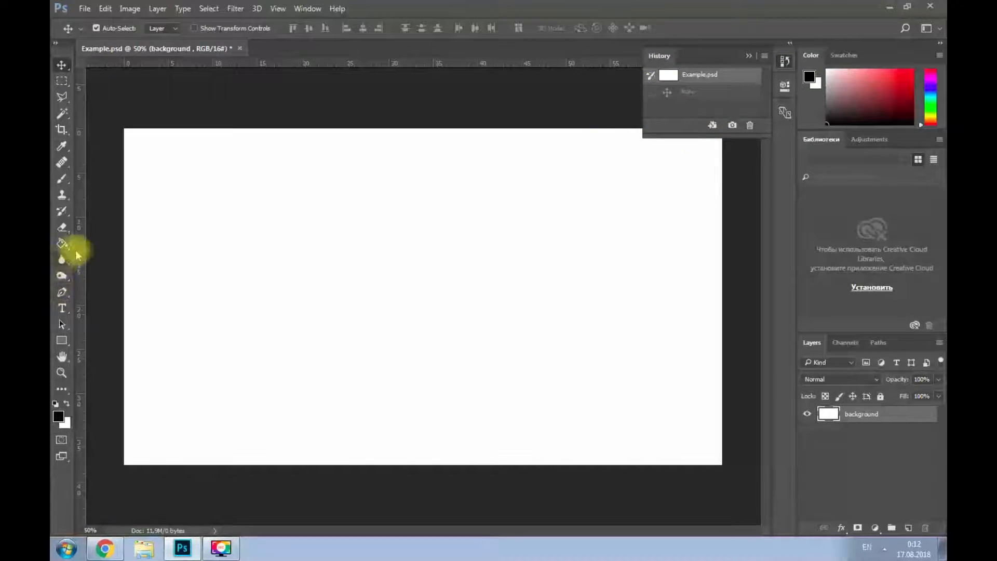
{"action": "left_click", "coordinate": [62, 178]}
{"action": "mouse_move", "coordinate": [390, 188]}
{"action": "left_mouse_down"}
{"action": "mouse_move", "coordinate": [336, 187]}
{"action": "mouse_move", "coordinate": [257, 240]}
{"action": "mouse_move", "coordinate": [293, 257]}
{"action": "left_mouse_up"}
{"action": "mouse_move", "coordinate": [281, 300]}
{"action": "left_mouse_down"}
{"action": "mouse_move", "coordinate": [323, 314]}
{"action": "mouse_move", "coordinate": [489, 250]}
{"action": "left_mouse_up"}
{"action": "mouse_move", "coordinate": [473, 200]}
{"action": "left_mouse_down"}
{"action": "mouse_move", "coordinate": [611, 259]}
{"action": "mouse_move", "coordinate": [548, 382]}
{"action": "mouse_move", "coordinate": [516, 387]}
{"action": "left_mouse_up"}
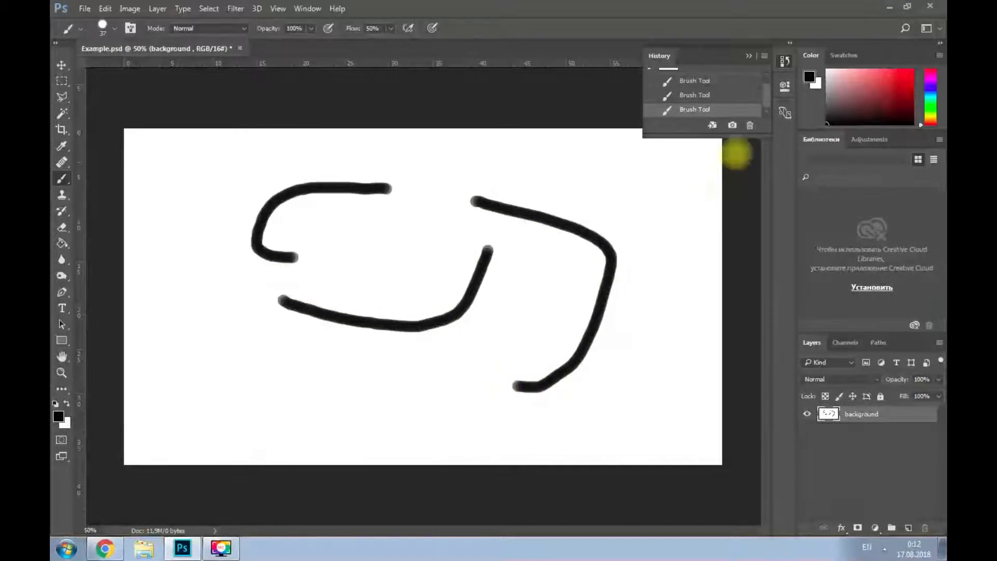
- Step back and forth through the brush stroke history states and revert to the initial Example.psd state
{"action": "left_click", "coordinate": [696, 96]}
{"action": "left_click", "coordinate": [696, 110]}
{"action": "left_click", "coordinate": [702, 94]}
{"action": "left_click", "coordinate": [701, 82]}
{"action": "left_click", "coordinate": [703, 95]}
{"action": "left_click", "coordinate": [706, 109]}
{"action": "left_click", "coordinate": [714, 93]}
{"action": "left_click", "coordinate": [709, 81]}
{"action": "left_click", "coordinate": [703, 95]}
{"action": "left_click", "coordinate": [705, 109]}
{"action": "scroll", "coordinate": [727, 103], "scroll_direction": "up", "scroll_amount": 1}
{"action": "scroll", "coordinate": [727, 101], "scroll_direction": "down", "scroll_amount": 1}
{"action": "left_click", "coordinate": [706, 95]}
{"action": "left_click", "coordinate": [711, 83]}
{"action": "scroll", "coordinate": [710, 90], "scroll_direction": "up", "scroll_amount": 1}
{"action": "left_click", "coordinate": [707, 75]}
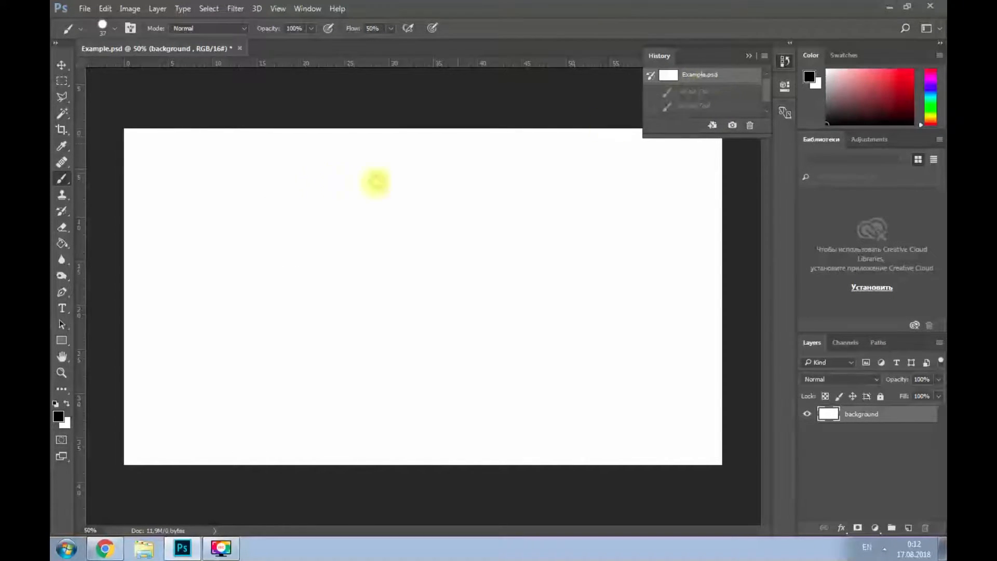
- Draw a black rectangle shape about 1112 by 396 px around the middle of the canvas
{"action": "left_click", "coordinate": [59, 66]}
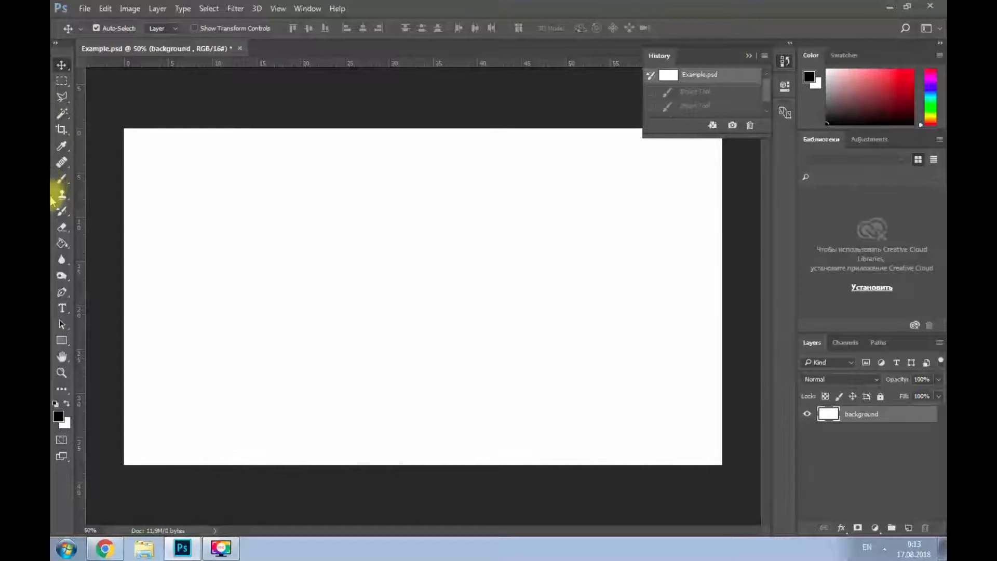
{"action": "left_click", "coordinate": [65, 340]}
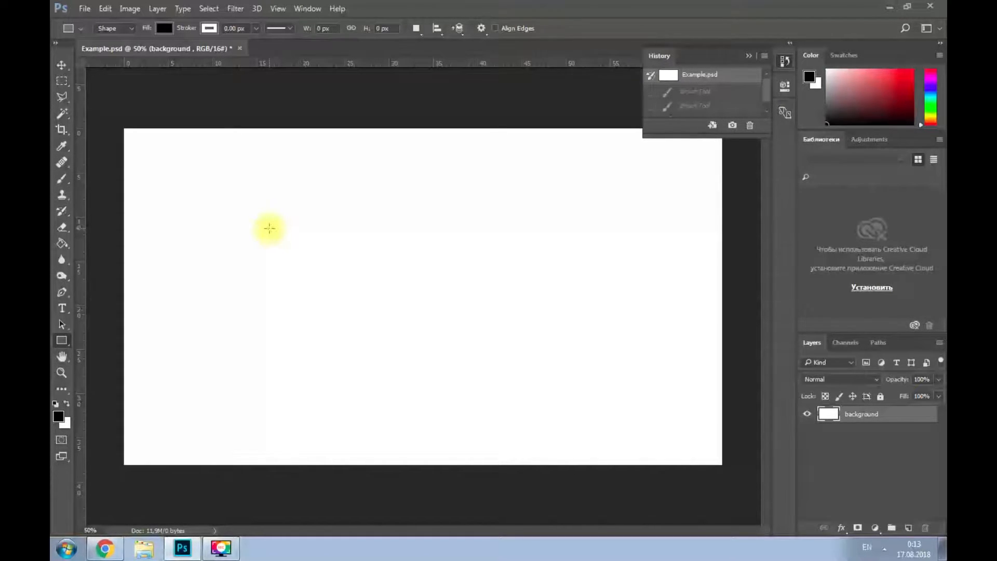
{"action": "left_click_drag", "start_coordinate": [269, 228], "coordinate": [613, 351]}
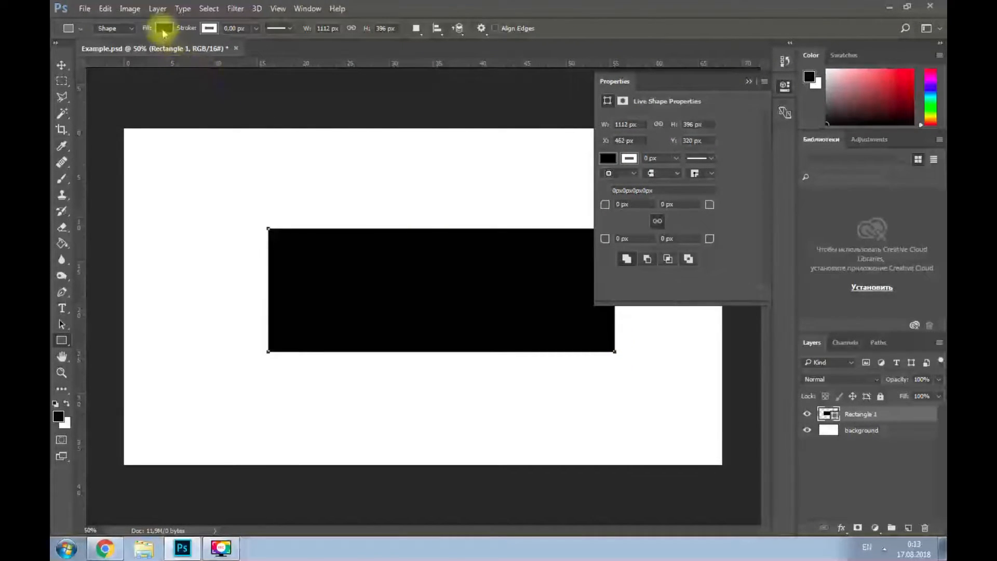
{"action": "left_click", "coordinate": [751, 82]}
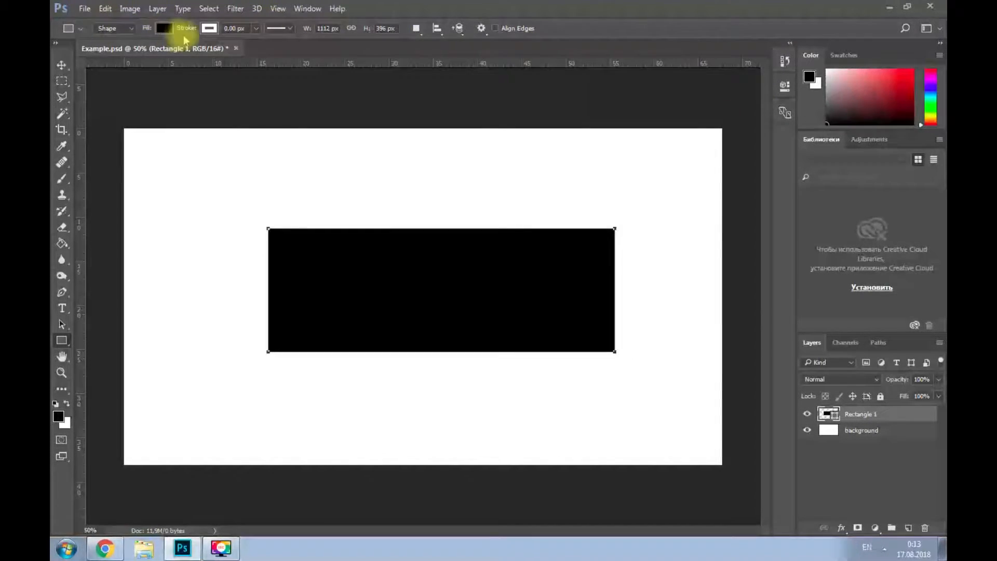
- Try several preset swatches as the rectangle's fill, ending with black
{"action": "left_click", "coordinate": [164, 28]}
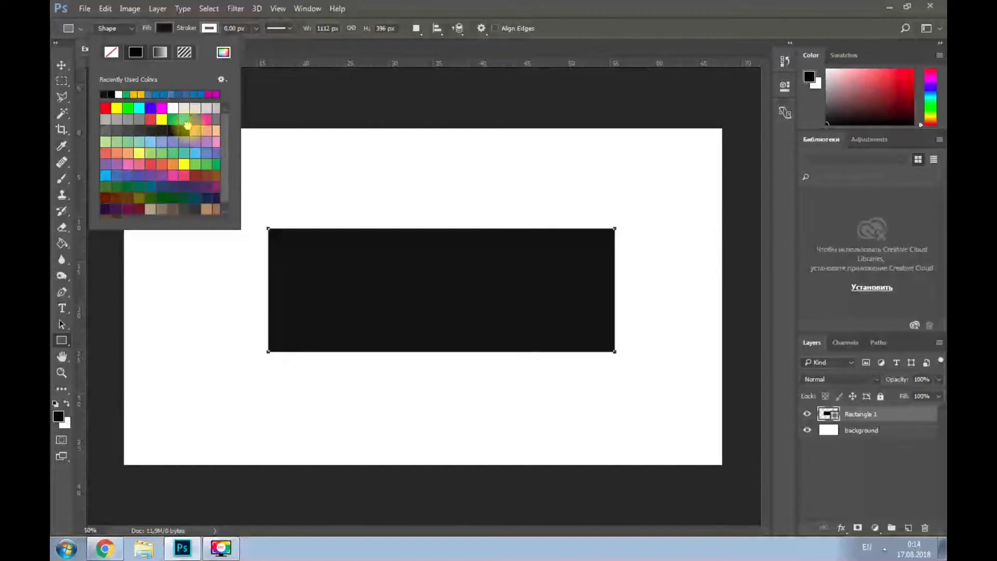
{"action": "left_click", "coordinate": [159, 109]}
{"action": "left_click", "coordinate": [173, 108]}
{"action": "left_click", "coordinate": [196, 120]}
{"action": "left_click", "coordinate": [196, 131]}
{"action": "left_click", "coordinate": [158, 131]}
{"action": "left_click", "coordinate": [161, 119]}
{"action": "left_click", "coordinate": [173, 131]}
{"action": "left_click", "coordinate": [184, 130]}
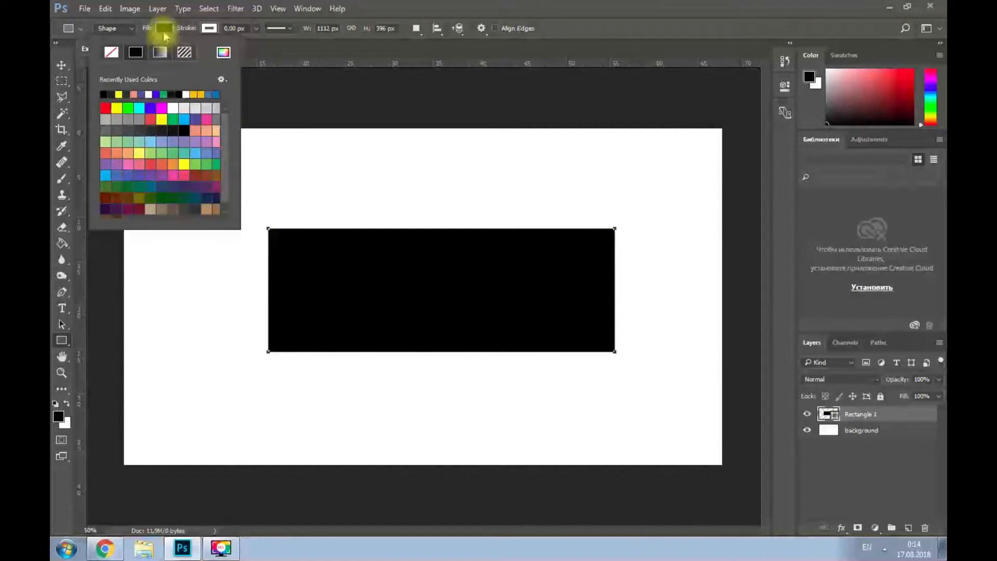
{"action": "left_click", "coordinate": [164, 32]}
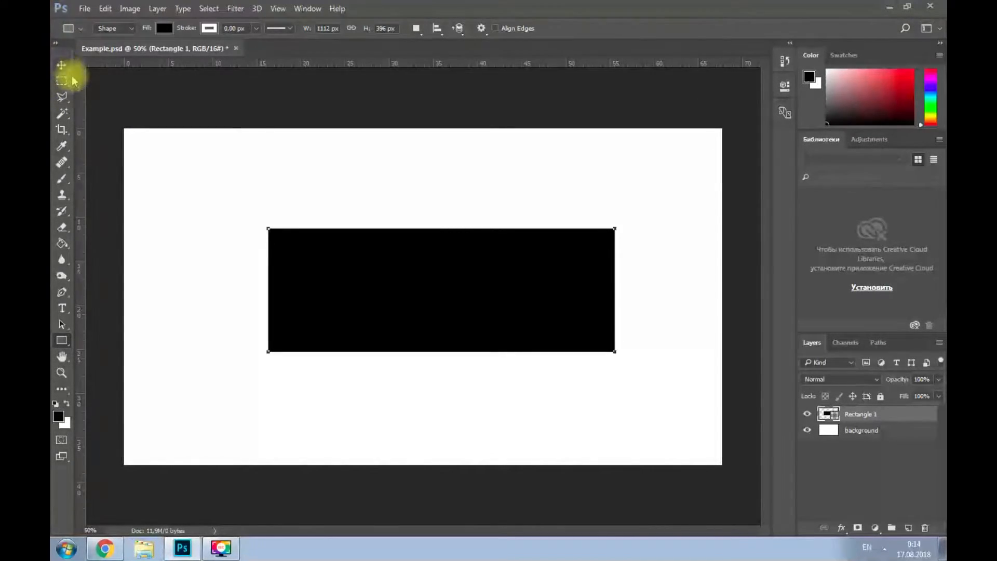
- Reposition the black rectangle with the Move tool, placing it slightly below and to the right of the canvas centre
{"action": "left_click", "coordinate": [61, 65]}
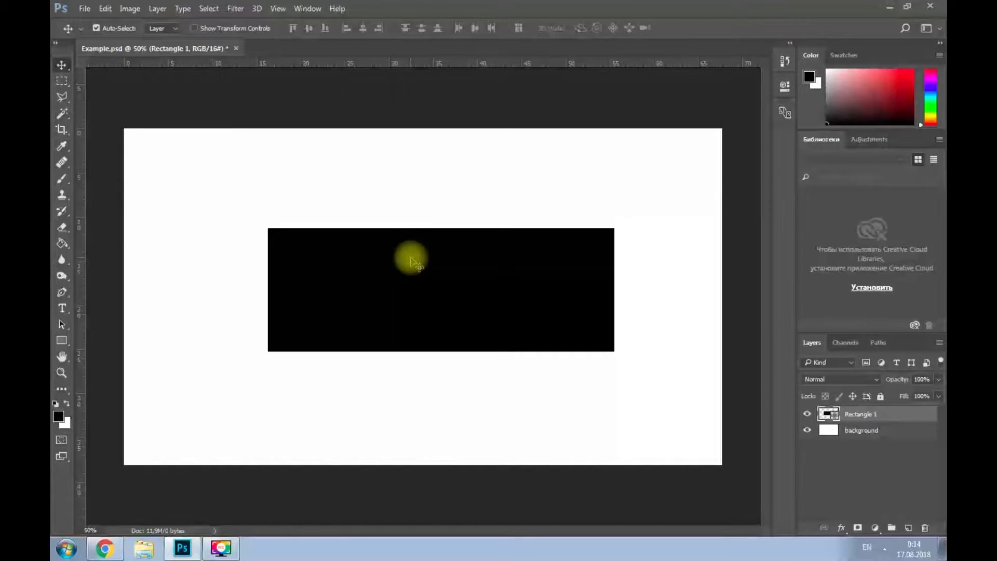
{"action": "mouse_move", "coordinate": [423, 282]}
{"action": "left_mouse_down"}
{"action": "mouse_move", "coordinate": [435, 232]}
{"action": "mouse_move", "coordinate": [431, 296]}
{"action": "left_mouse_up"}
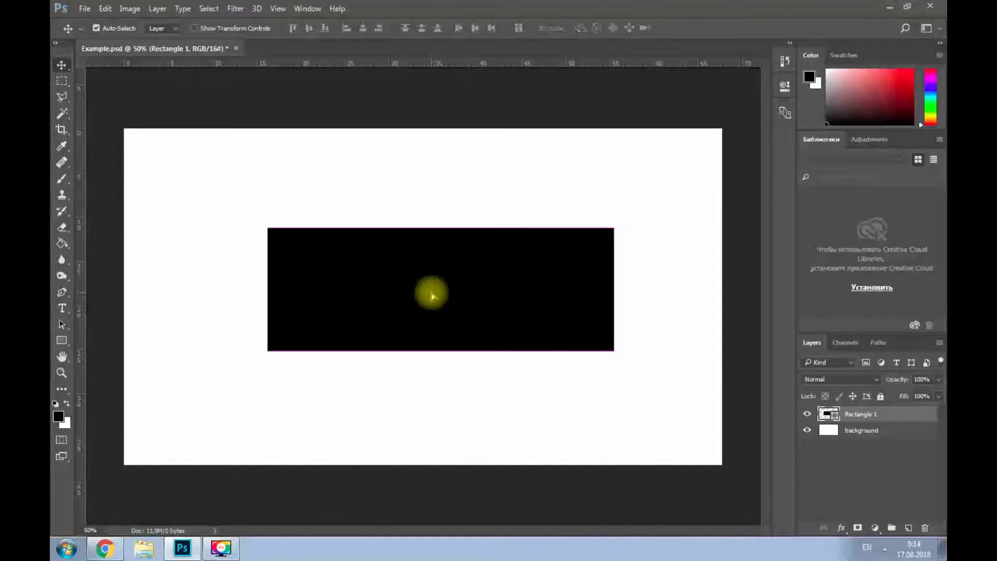
{"action": "left_click_drag", "start_coordinate": [431, 296], "coordinate": [409, 303]}
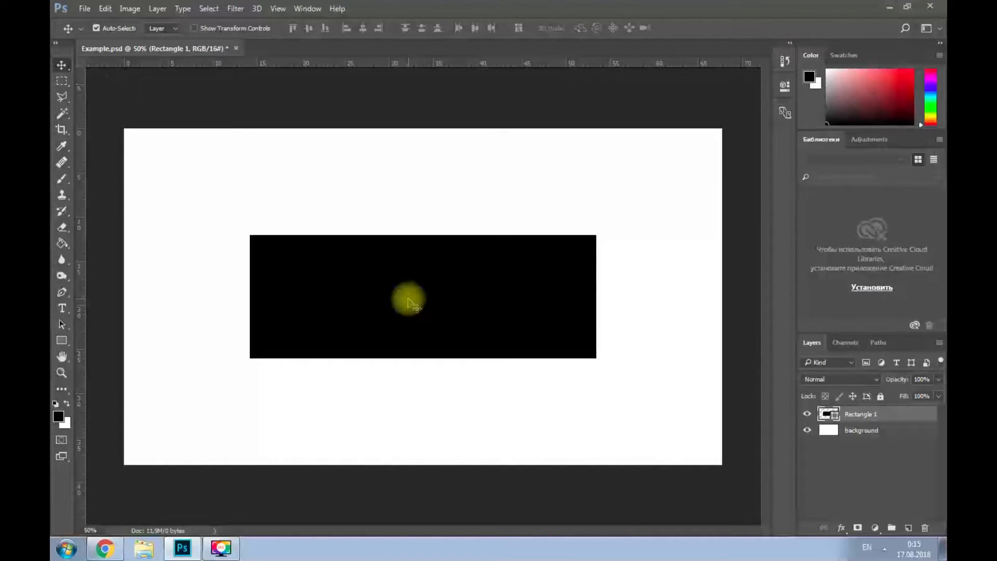
{"action": "left_click_drag", "start_coordinate": [408, 300], "coordinate": [425, 325]}
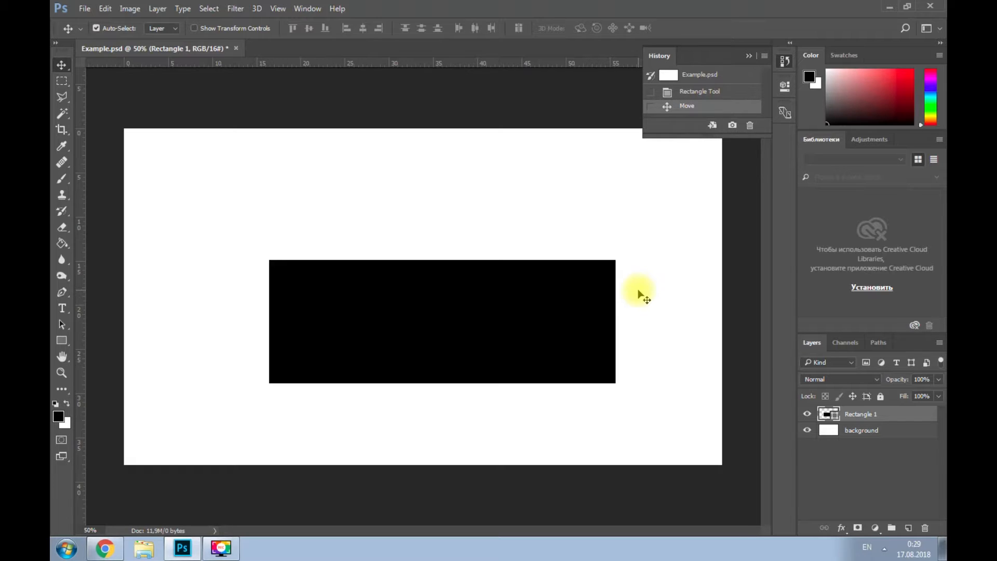
- Rotate the black rectangle to 90° with Free Transform, apply it, and revert to the Move history state
{"action": "key", "text": "ctrl+t"}
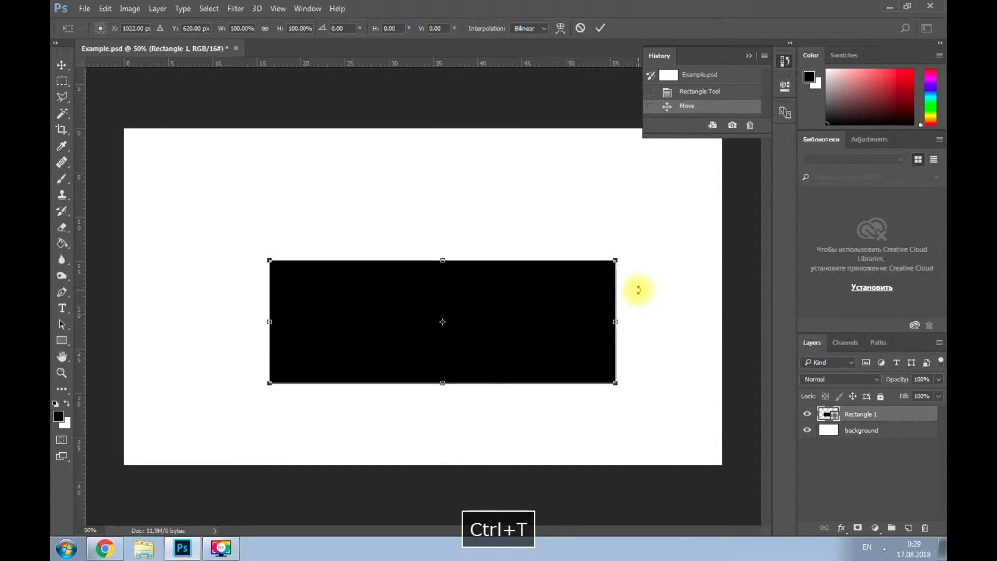
{"action": "left_click_drag", "start_coordinate": [627, 396], "coordinate": [570, 350]}
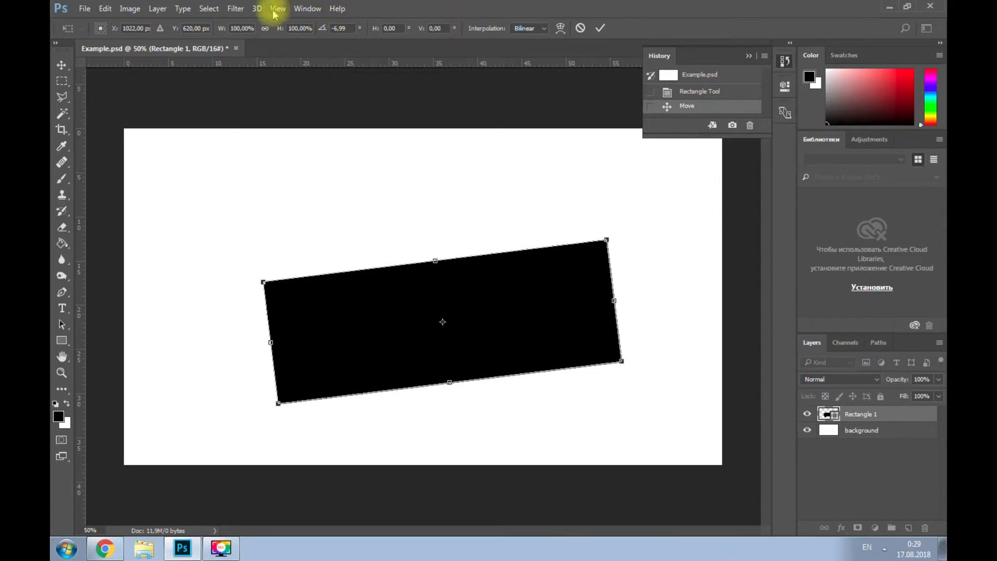
{"action": "left_click", "coordinate": [335, 29]}
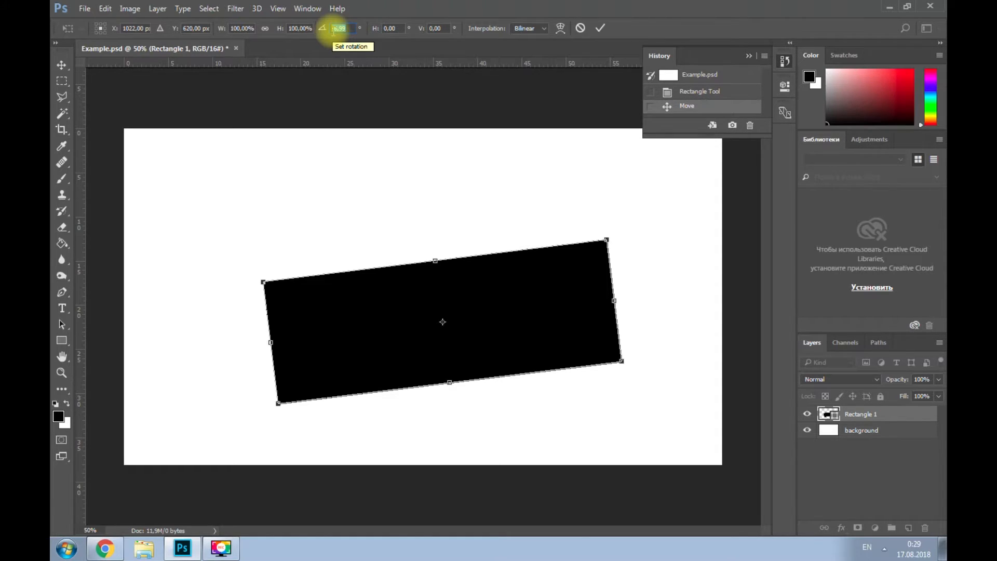
{"action": "type", "text": "90"}
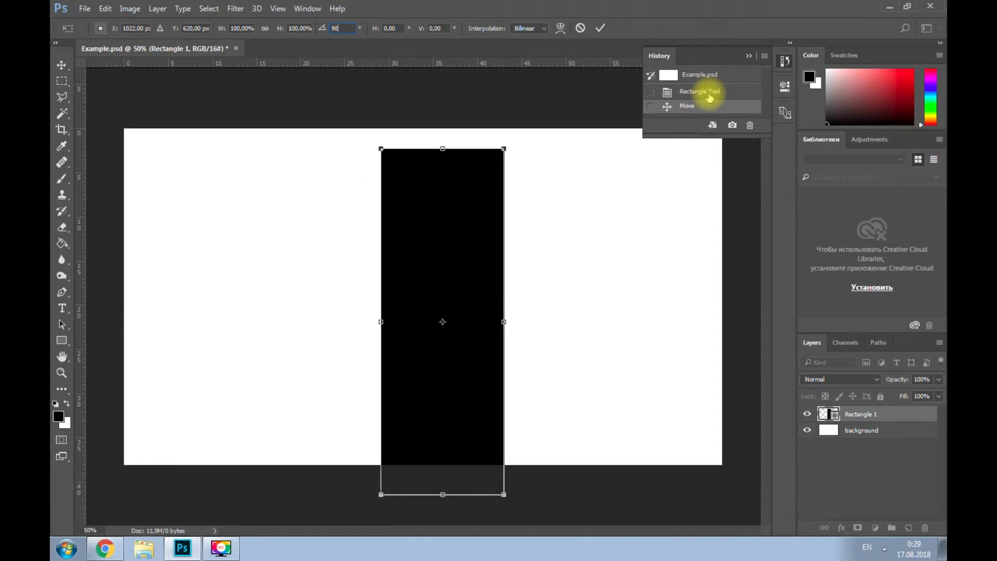
{"action": "left_click", "coordinate": [61, 61]}
{"action": "left_click", "coordinate": [449, 211]}
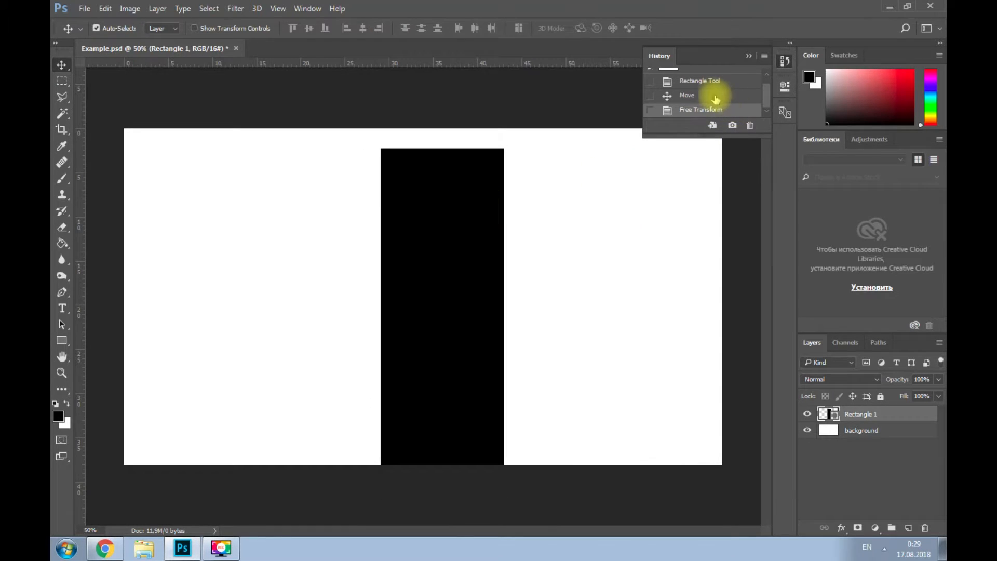
{"action": "left_click", "coordinate": [718, 97]}
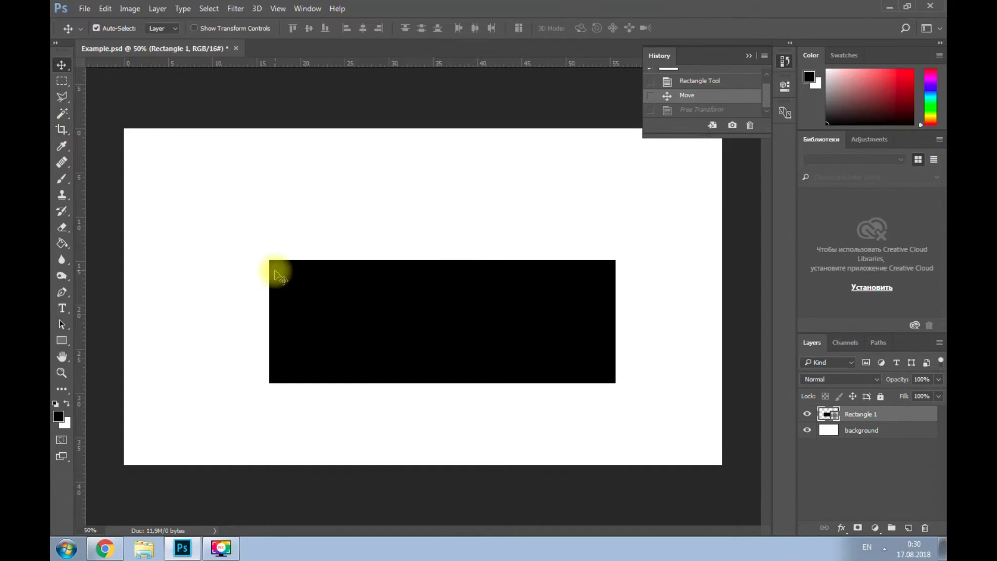
- Scale the black rectangle's width to 150% with Free Transform and apply the transformation
{"action": "key", "text": "ctrl+t"}
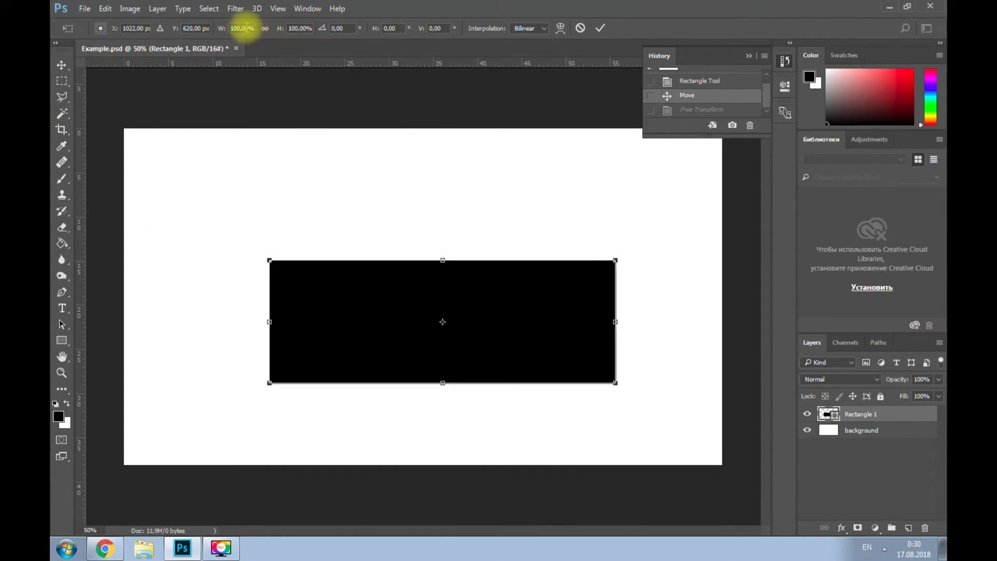
{"action": "left_click_drag", "start_coordinate": [231, 27], "coordinate": [249, 29]}
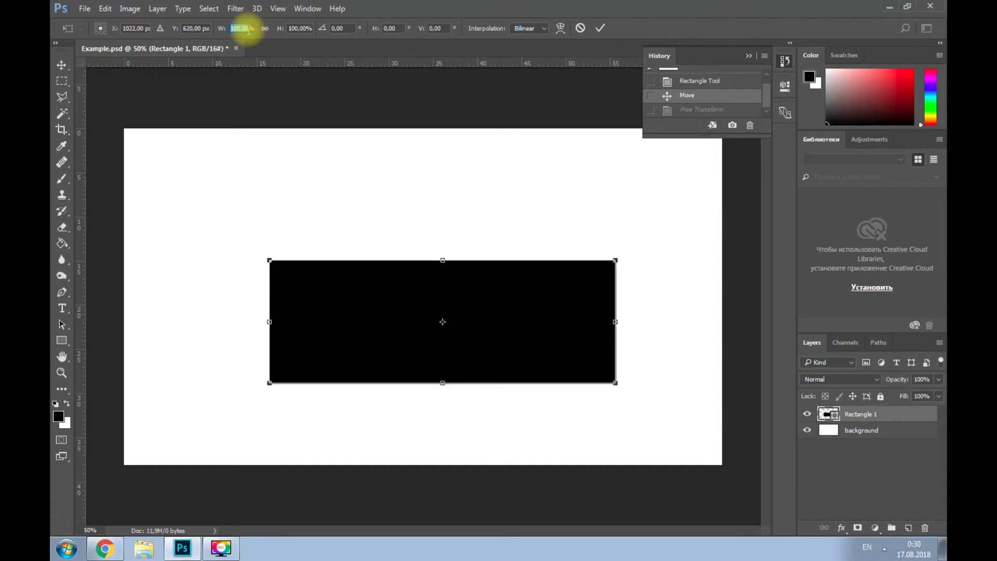
{"action": "type", "text": "150%"}
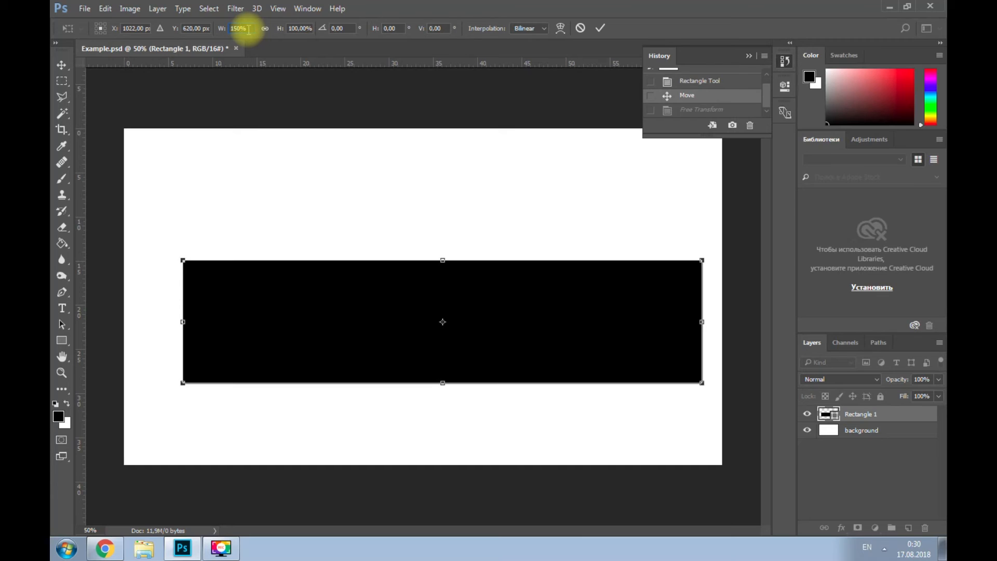
{"action": "left_click", "coordinate": [601, 29]}
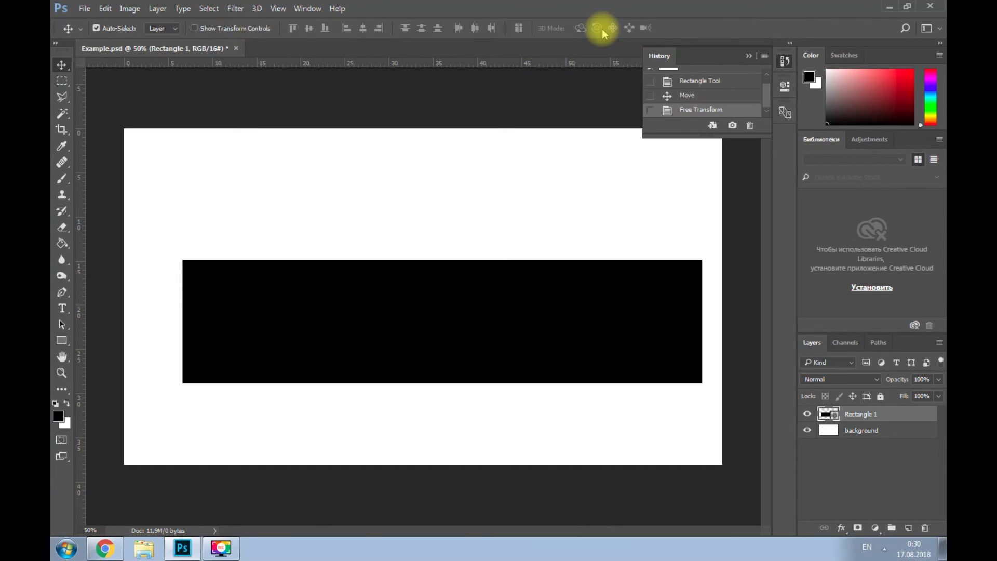